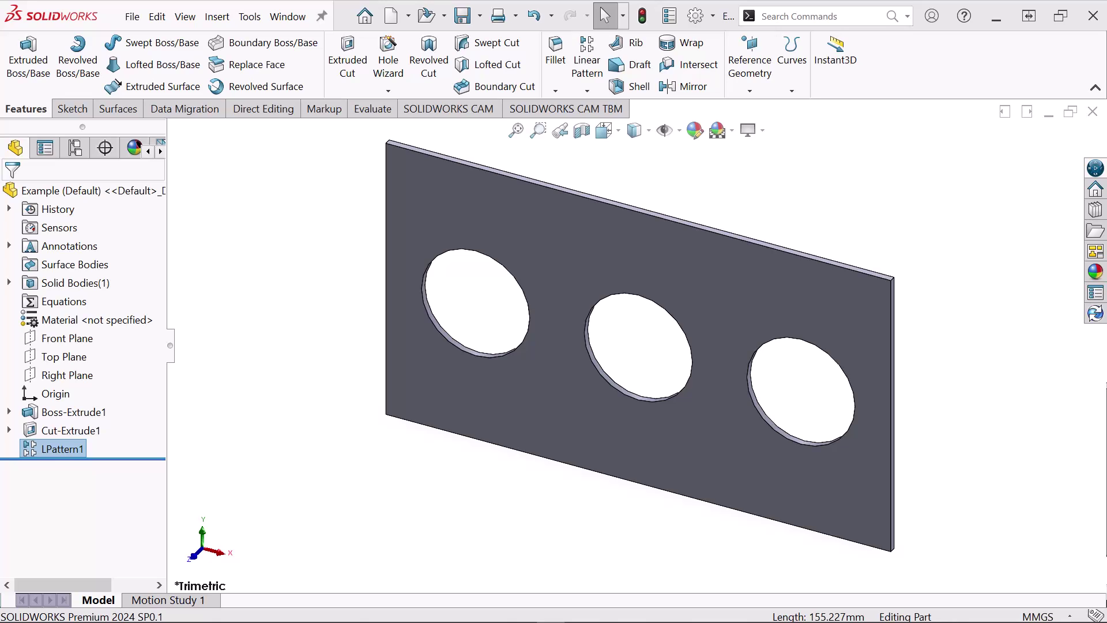
Clear the pattern selection and set up Save As with type SOLIDWORKS 2022 Part, named '2022 Example'.
{"action": "left_click", "coordinate": [226, 544]}
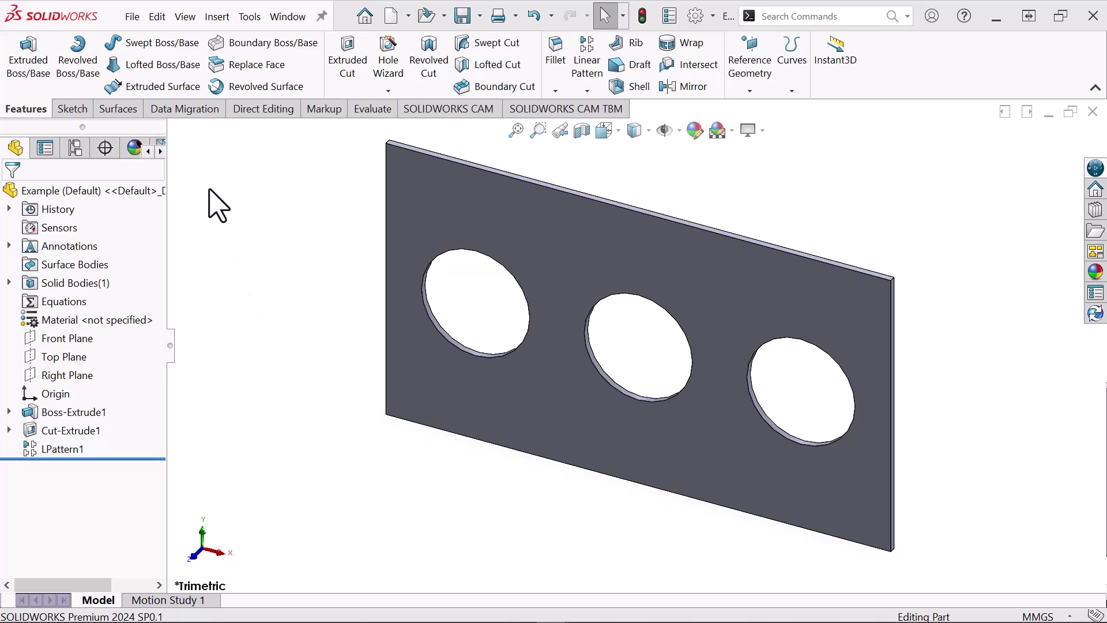
{"action": "left_click", "coordinate": [132, 17]}
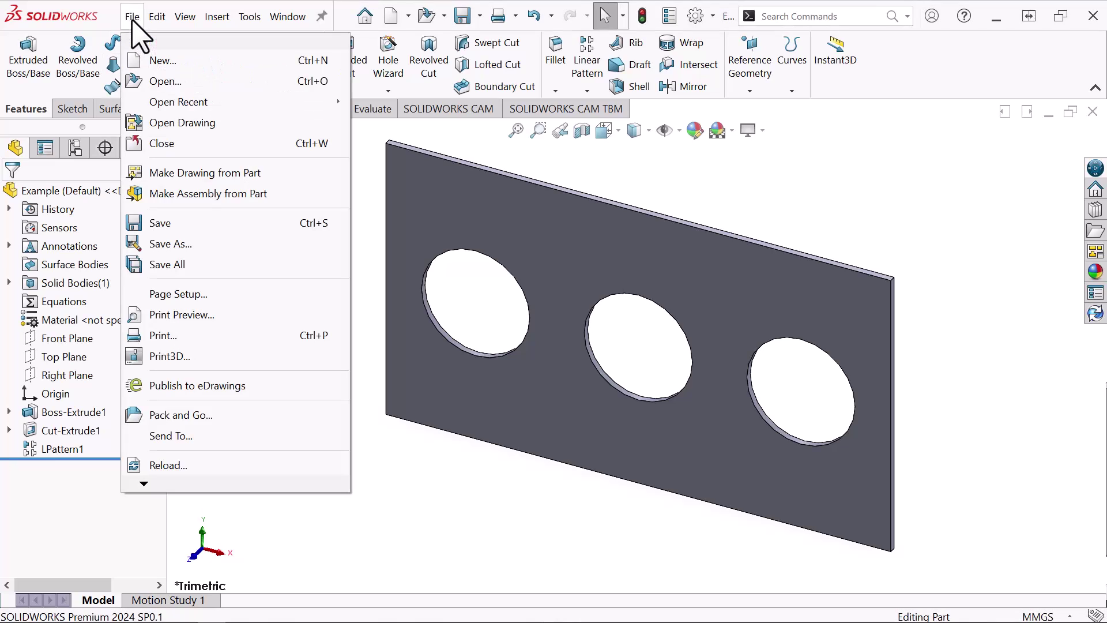
{"action": "left_click", "coordinate": [187, 245]}
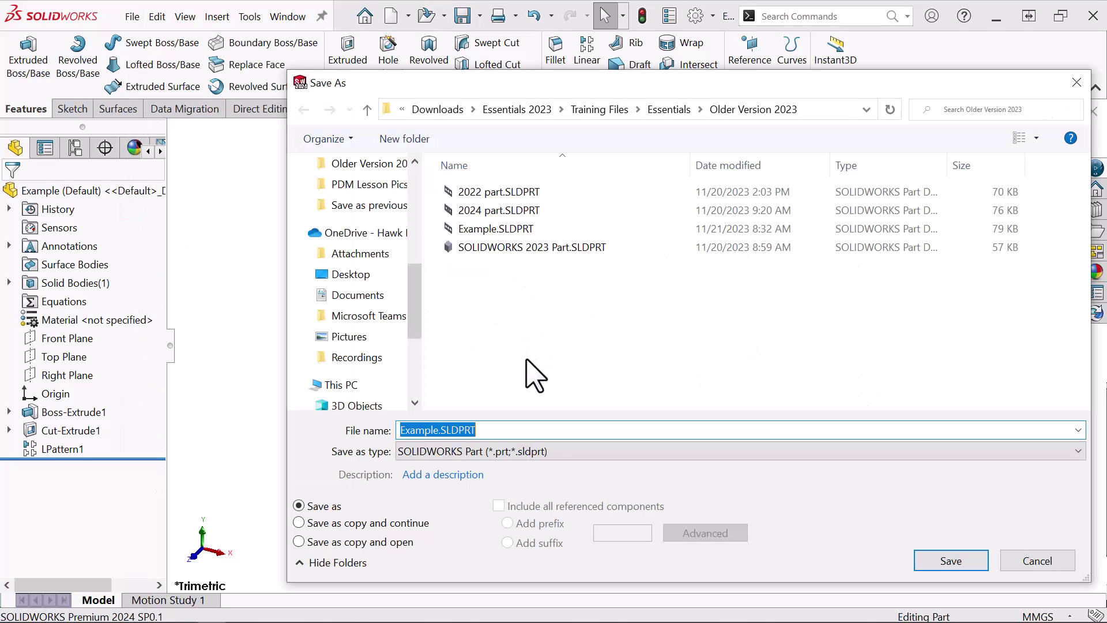
{"action": "left_click", "coordinate": [546, 451]}
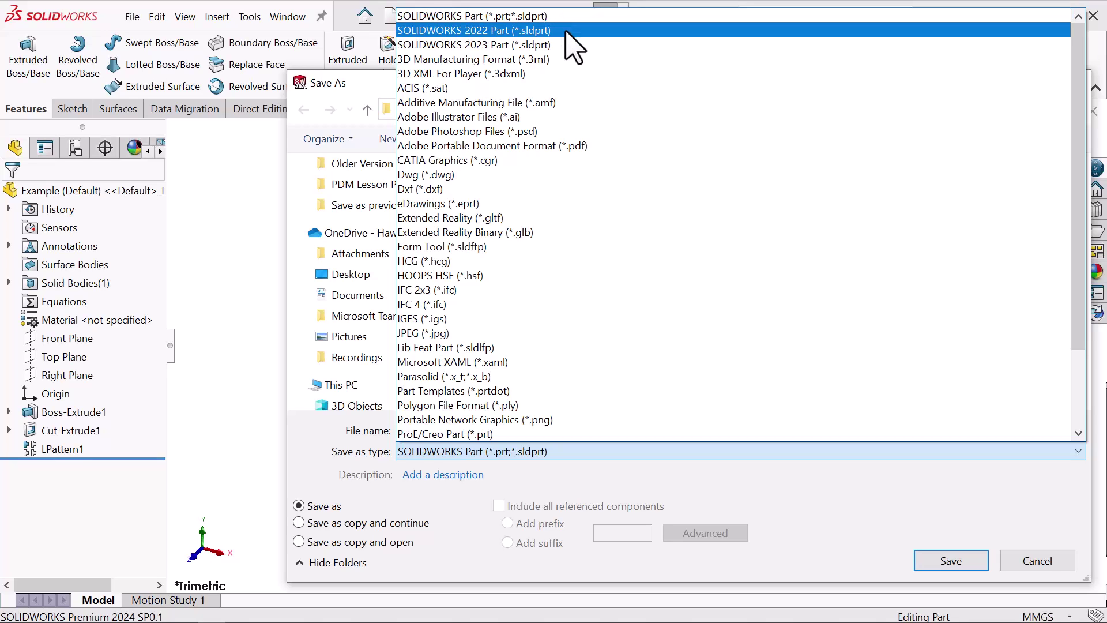
{"action": "left_click", "coordinate": [473, 30]}
{"action": "type", "text": "2022 Example"}
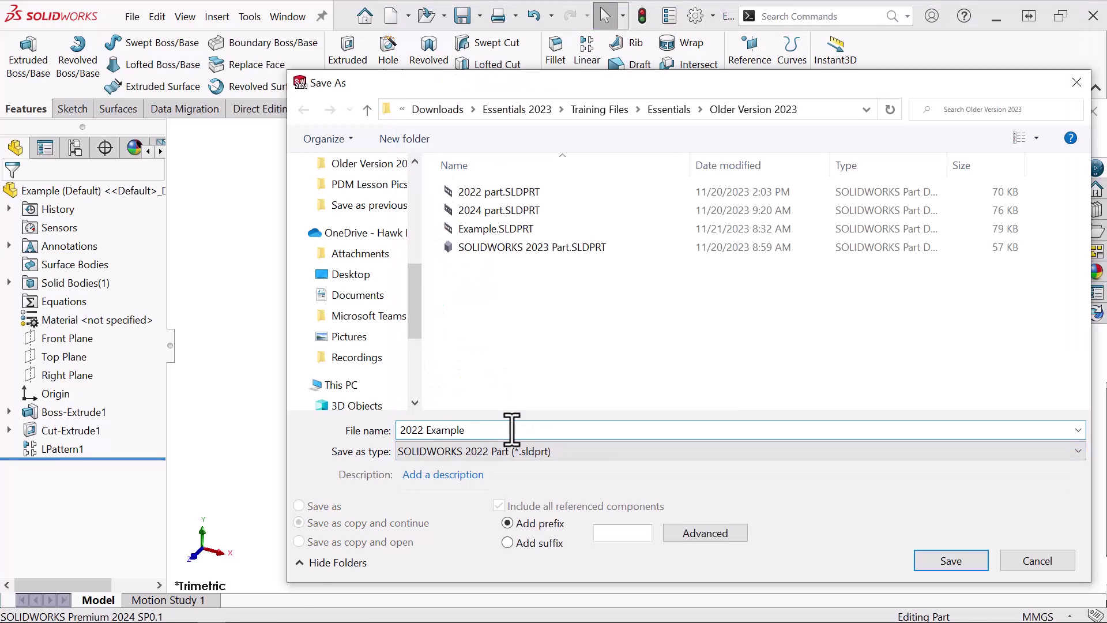
Attempt the 2022 save, which raises the Previous Release Check flagging LPattern1's Symmetric option.
{"action": "left_click", "coordinate": [929, 557]}
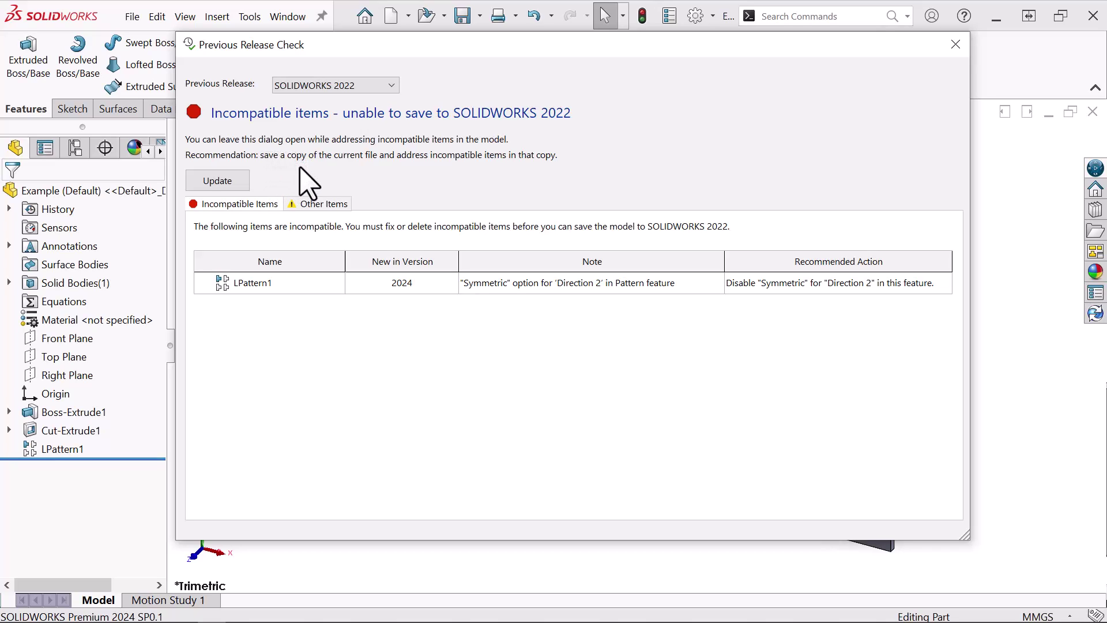
Edit the LPattern1 feature and turn off Symmetric for Direction 2.
{"action": "left_click_drag", "start_coordinate": [348, 63], "coordinate": [471, 79]}
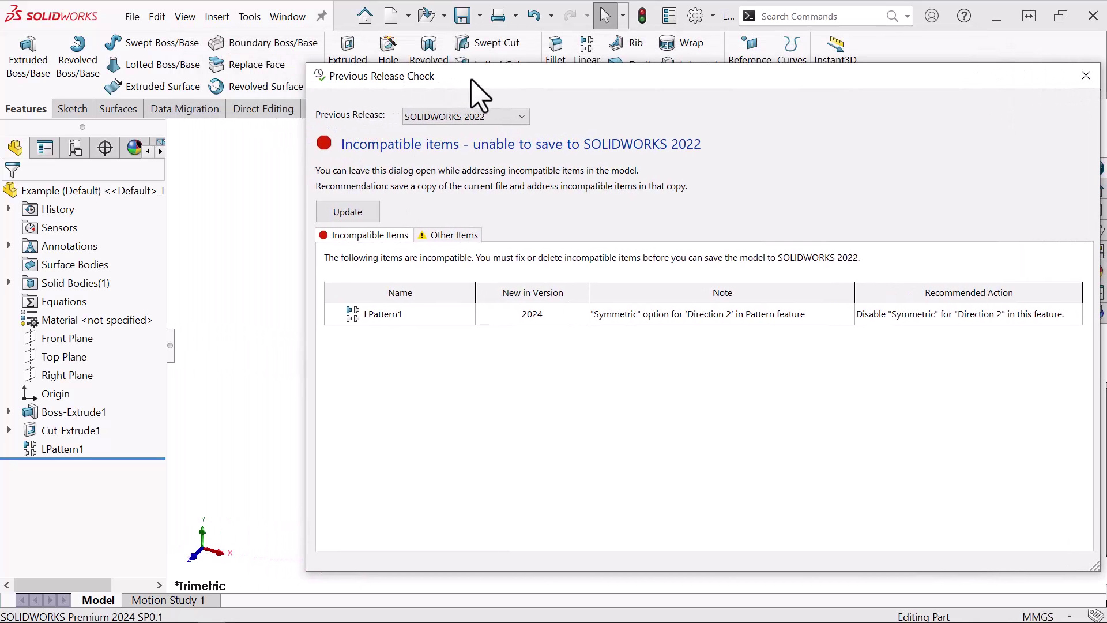
{"action": "right_click", "coordinate": [62, 448]}
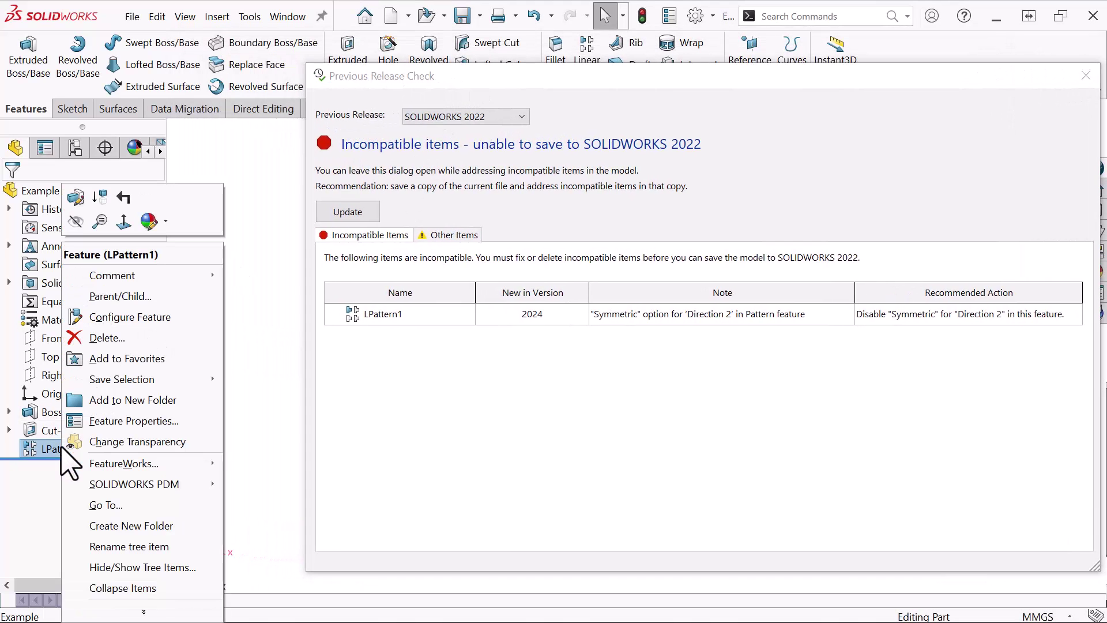
{"action": "left_click", "coordinate": [75, 196]}
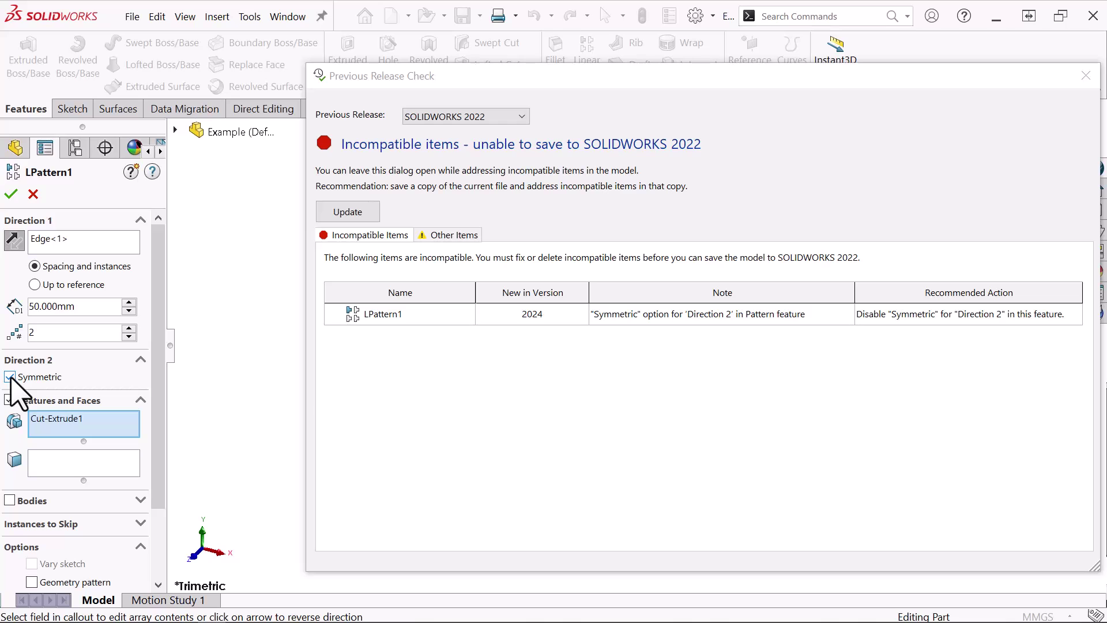
{"action": "left_click", "coordinate": [9, 376]}
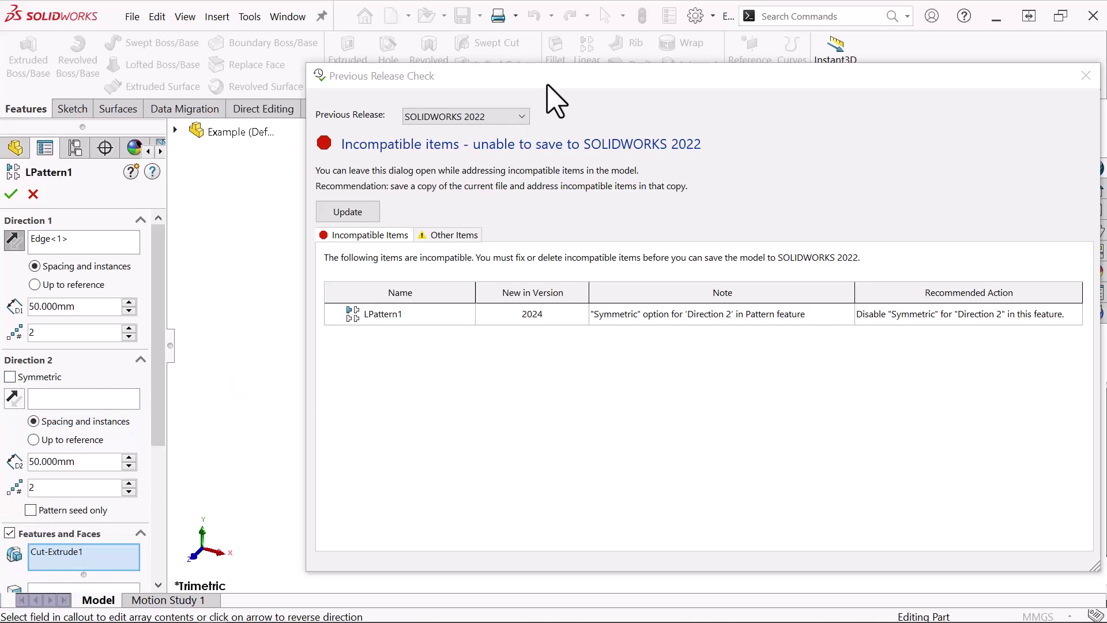
Use the bottom edge for Direction 2 and the reversed top edge for Direction 1, with Pattern seed only.
{"action": "left_click_drag", "start_coordinate": [554, 79], "coordinate": [1022, 425]}
{"action": "left_click", "coordinate": [94, 403]}
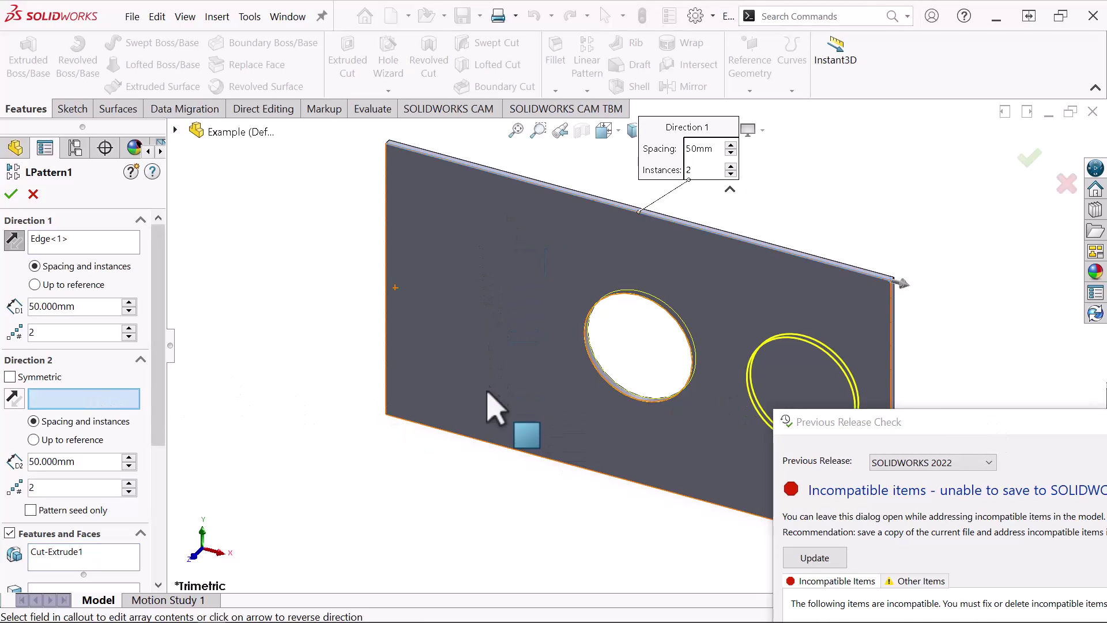
{"action": "left_click", "coordinate": [494, 444]}
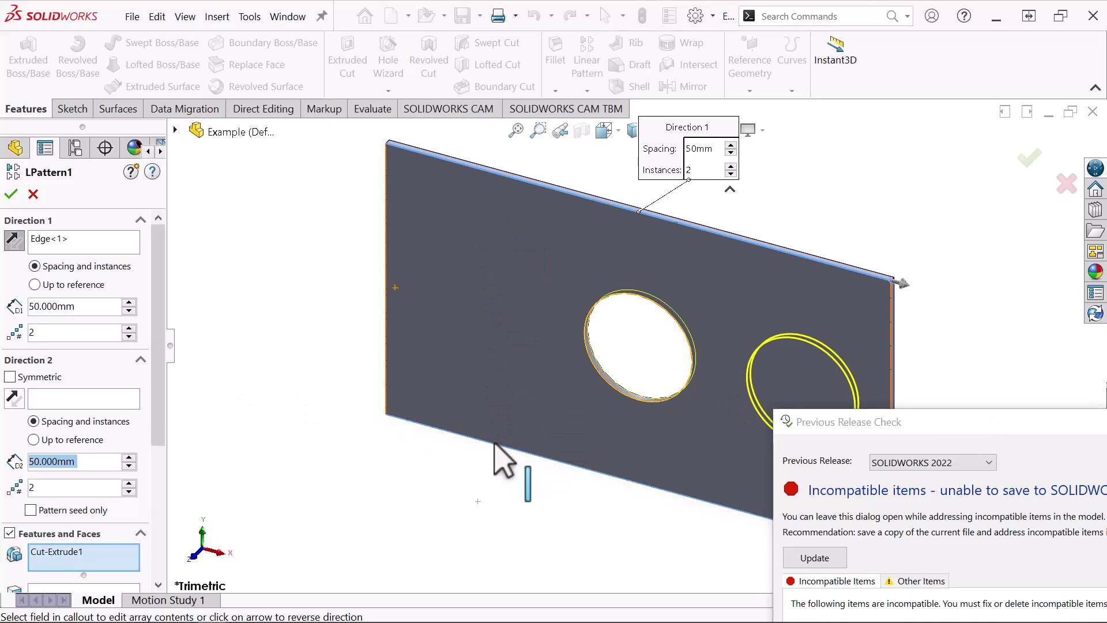
{"action": "left_click", "coordinate": [103, 245]}
{"action": "left_click", "coordinate": [526, 182]}
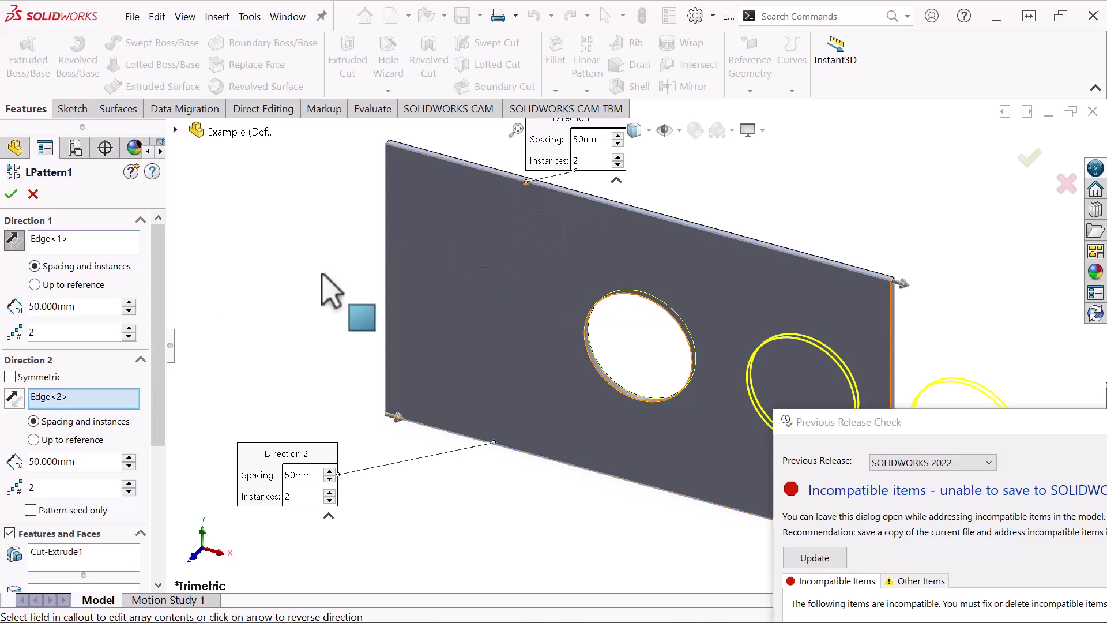
{"action": "left_click", "coordinate": [17, 242]}
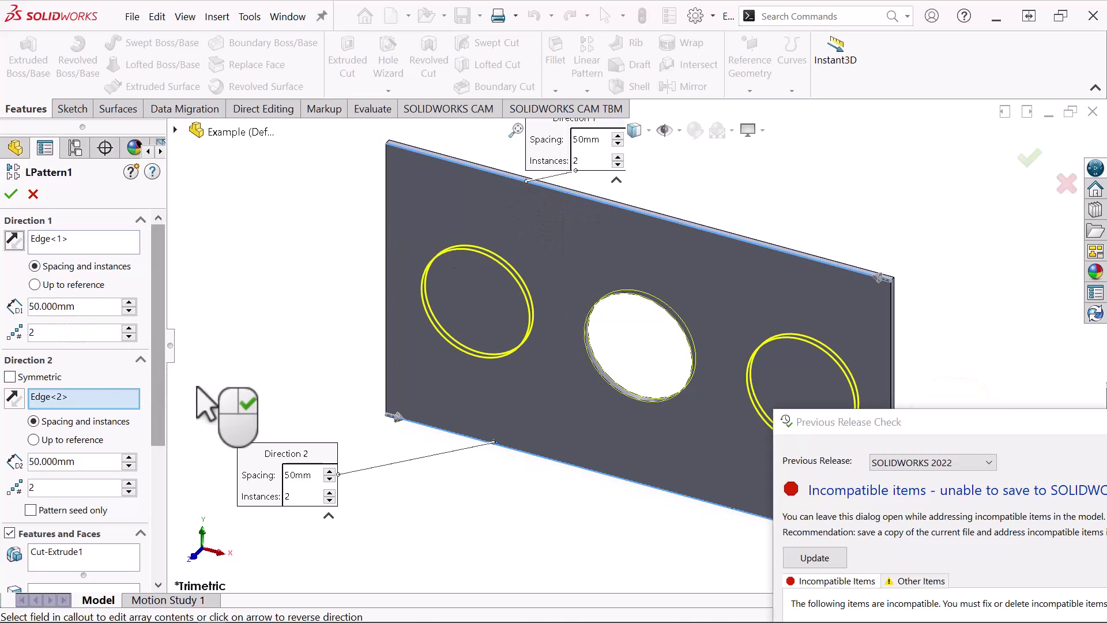
{"action": "left_click", "coordinate": [39, 509]}
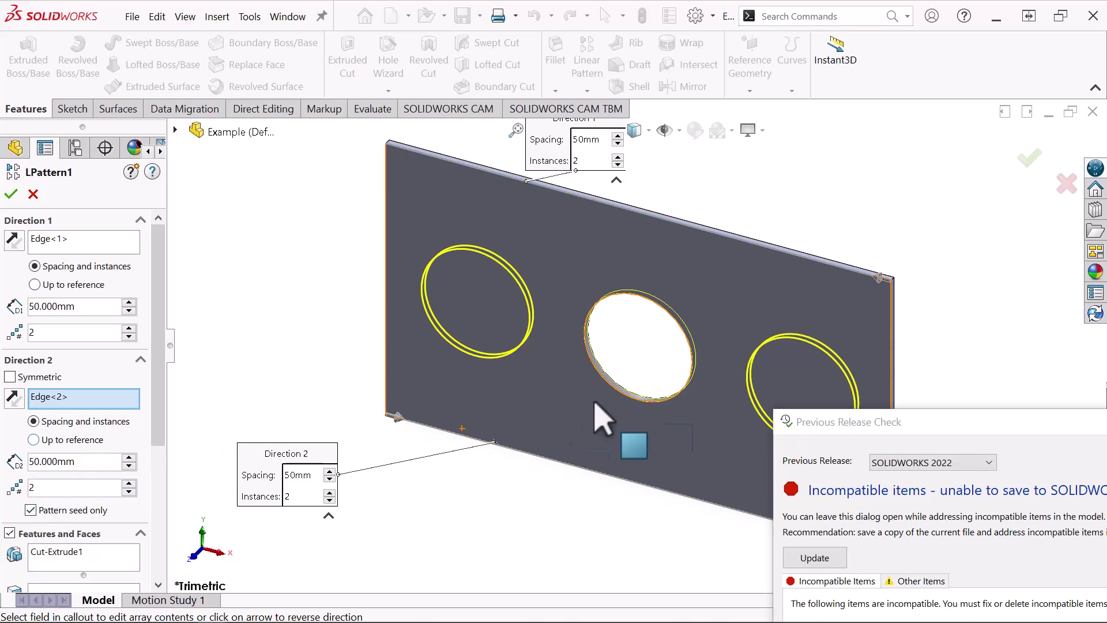
{"action": "left_click", "coordinate": [10, 194]}
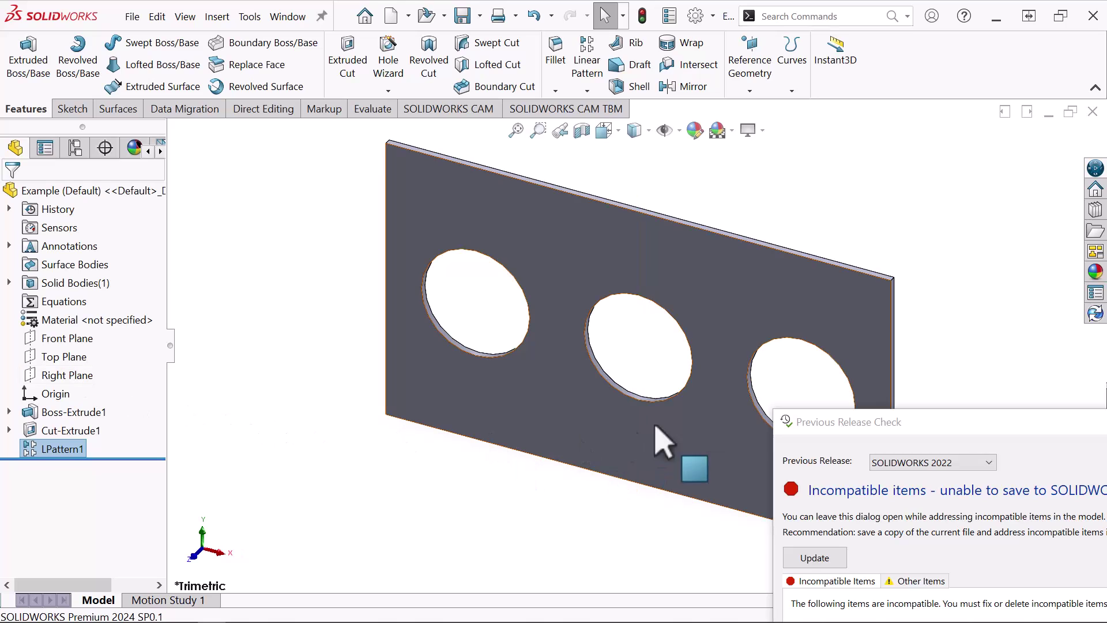
Re-run the Previous Release Check to confirm 2022 compatibility, then close the report.
{"action": "left_click_drag", "start_coordinate": [824, 435], "coordinate": [292, 76]}
{"action": "left_click", "coordinate": [280, 199]}
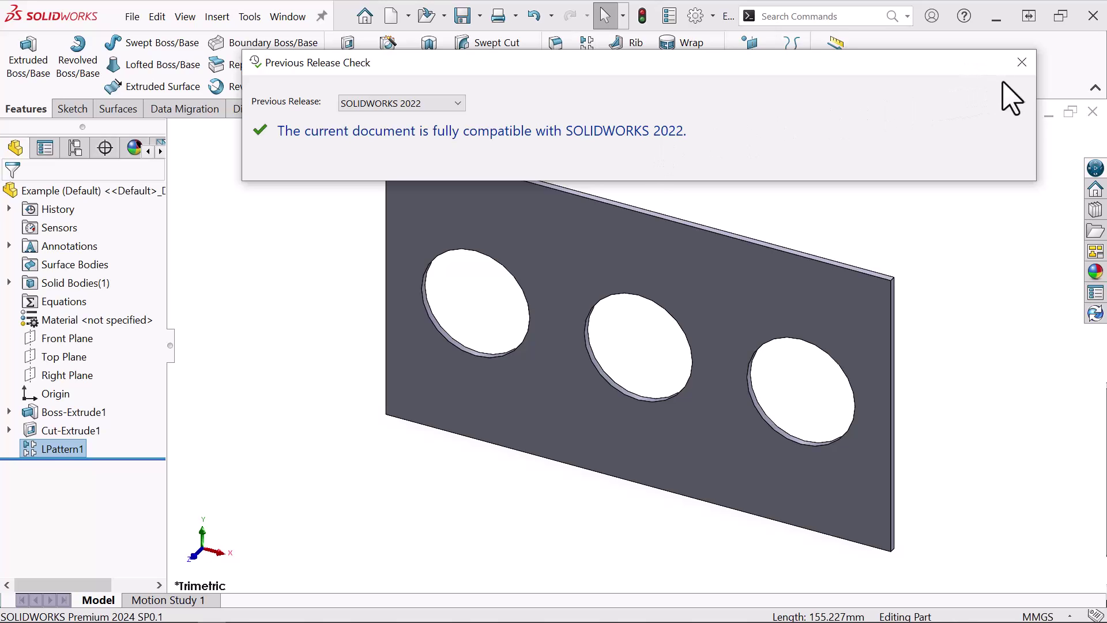
{"action": "left_click", "coordinate": [1021, 62]}
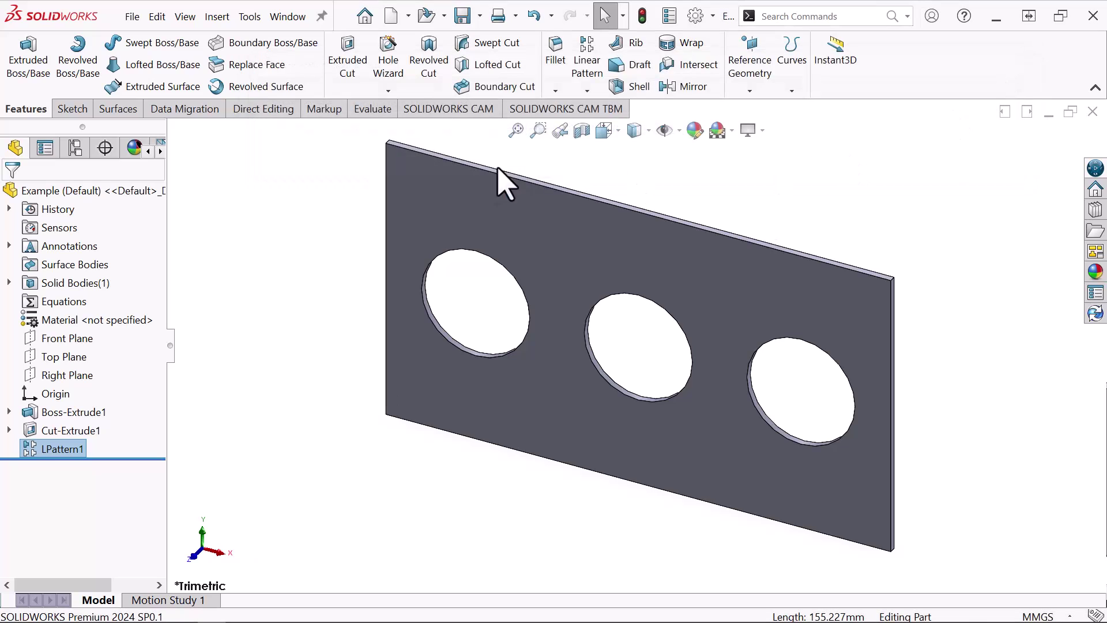
Save the part as '2022 Example' in SOLIDWORKS 2022 Part (*.sldprt) format.
{"action": "left_click", "coordinate": [480, 16]}
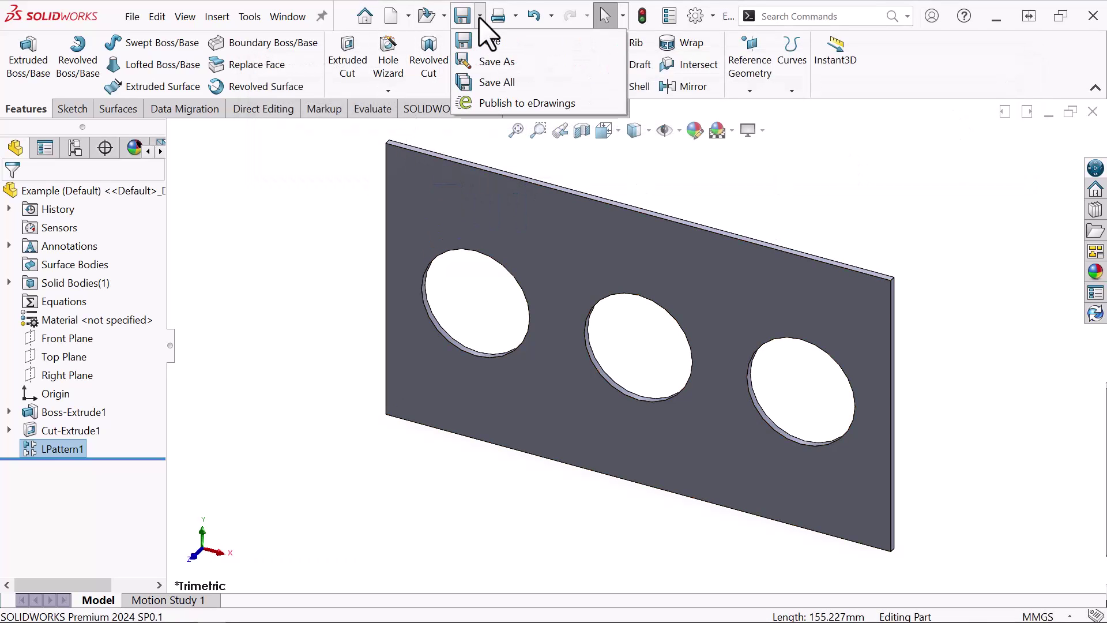
{"action": "left_click", "coordinate": [487, 62]}
{"action": "type", "text": "2022 E"}
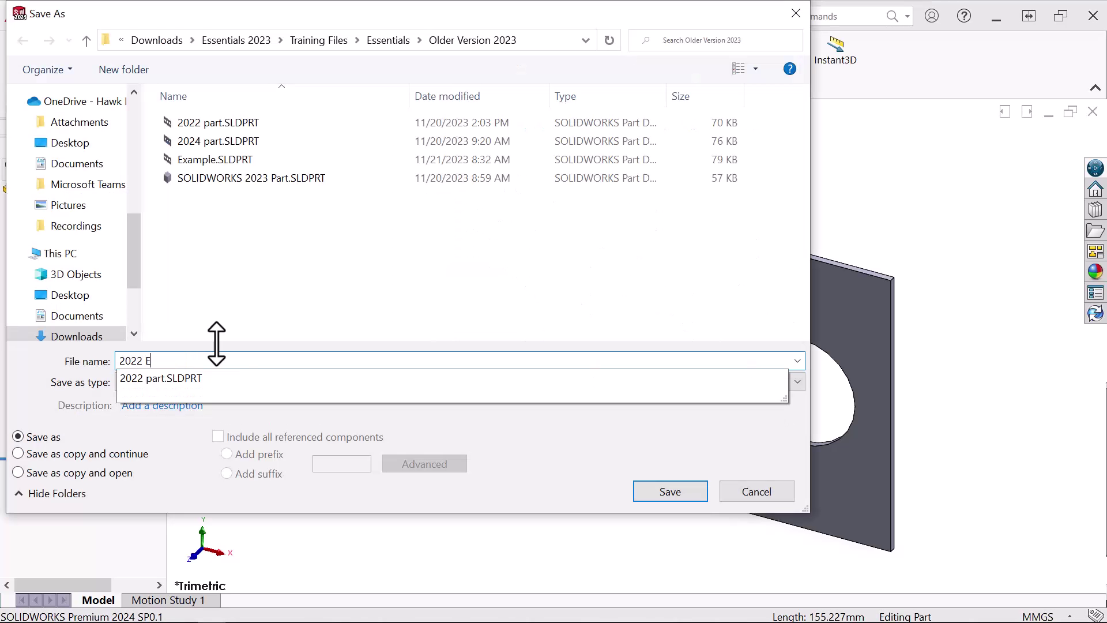
{"action": "type", "text": "xample"}
{"action": "left_click", "coordinate": [217, 386]}
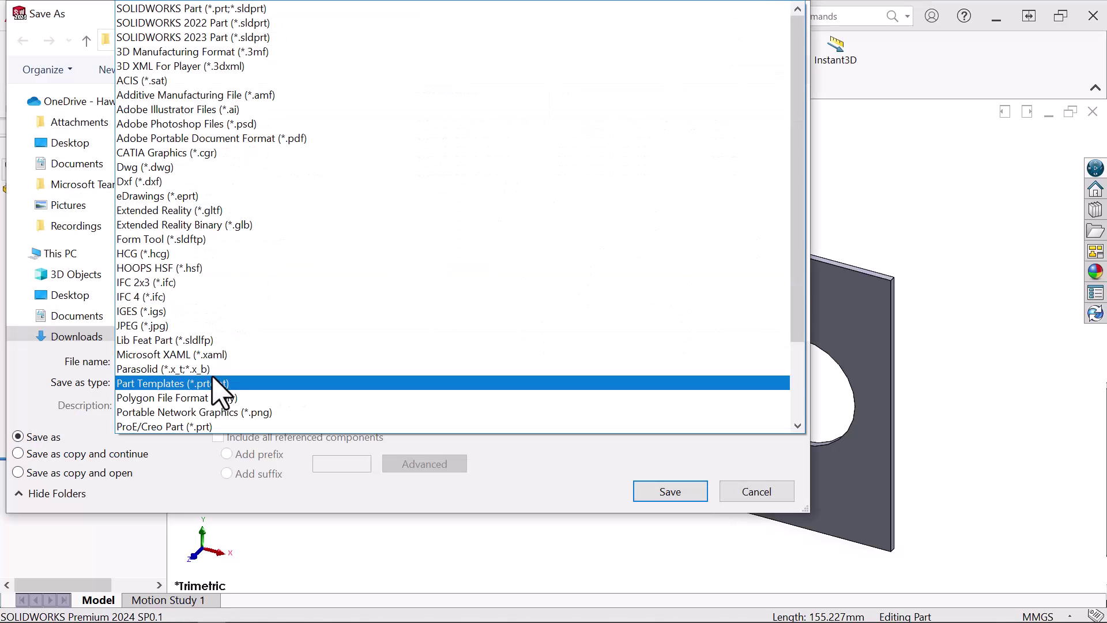
{"action": "left_click", "coordinate": [222, 24]}
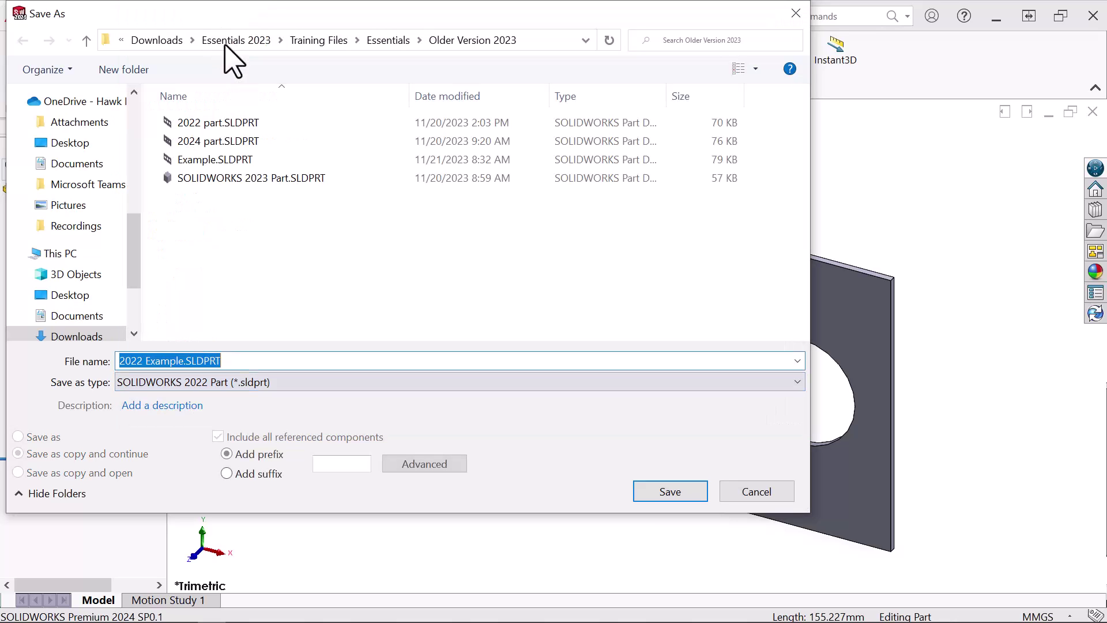
{"action": "left_click", "coordinate": [646, 499]}
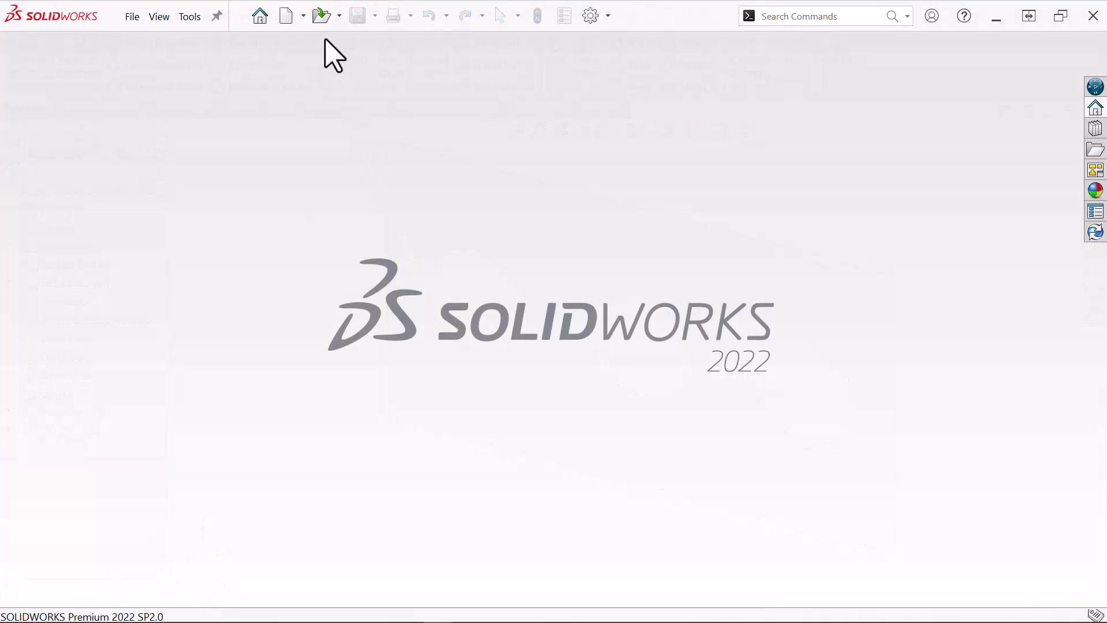
Open 2022 Example.SLDPRT from the Older Version 2023 folder in SOLIDWORKS 2022.
{"action": "left_click", "coordinate": [324, 22]}
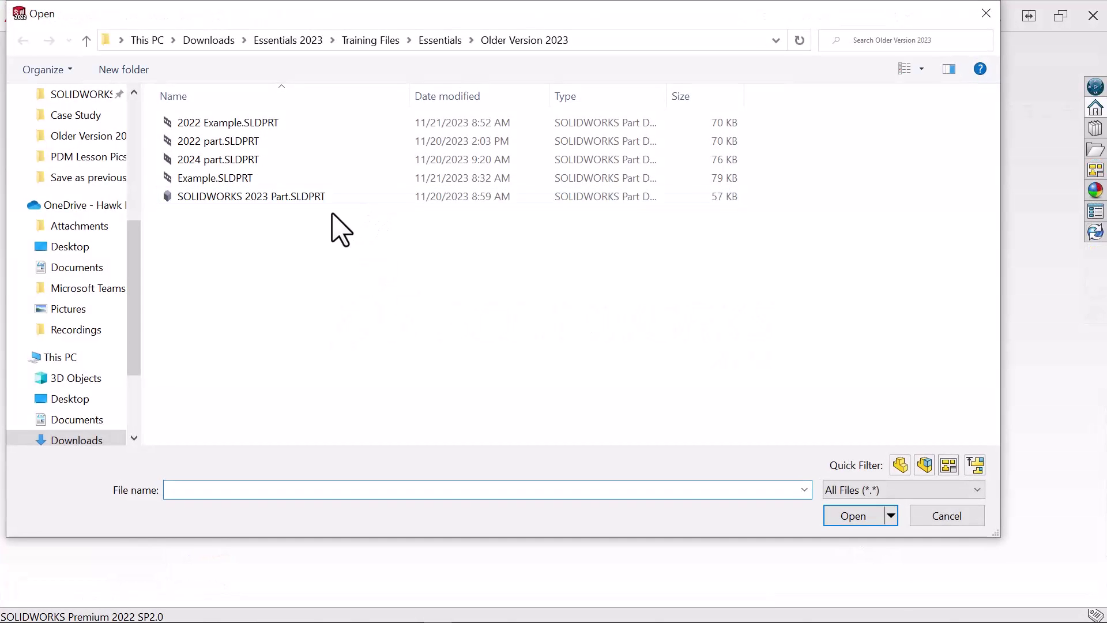
{"action": "left_click", "coordinate": [248, 124]}
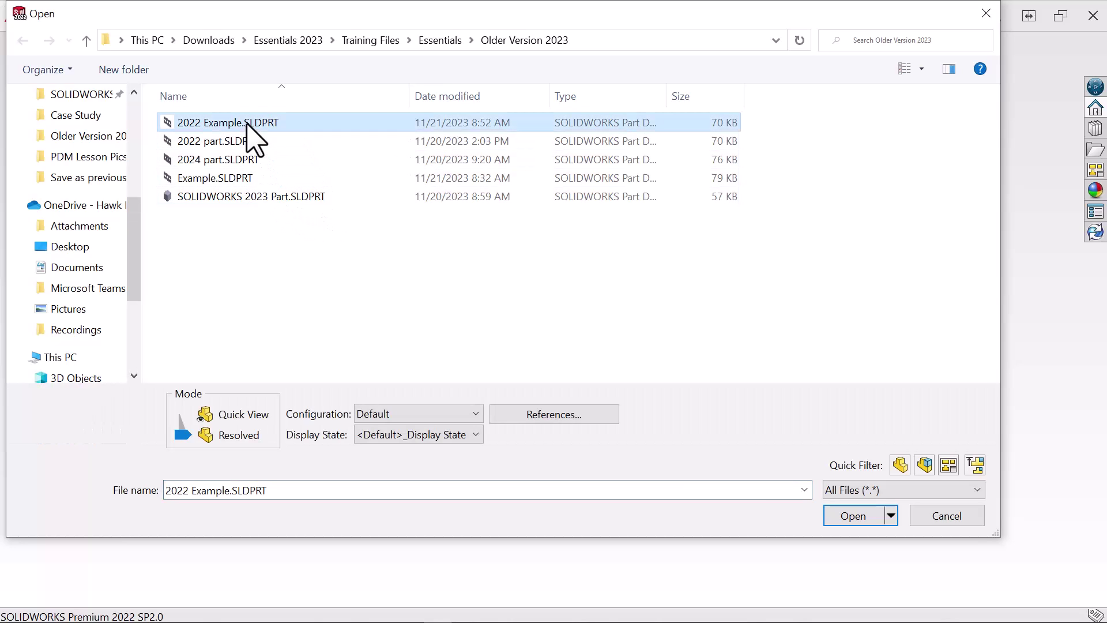
{"action": "left_click", "coordinate": [834, 521]}
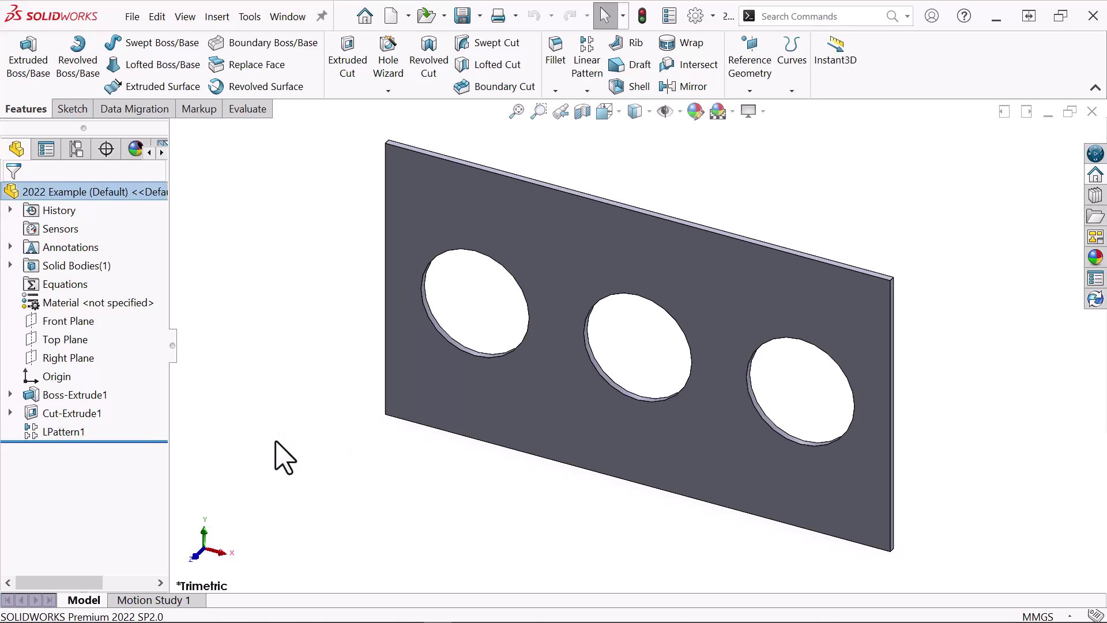
{"action": "left_click", "coordinate": [34, 395]}
{"action": "left_click", "coordinate": [47, 348]}
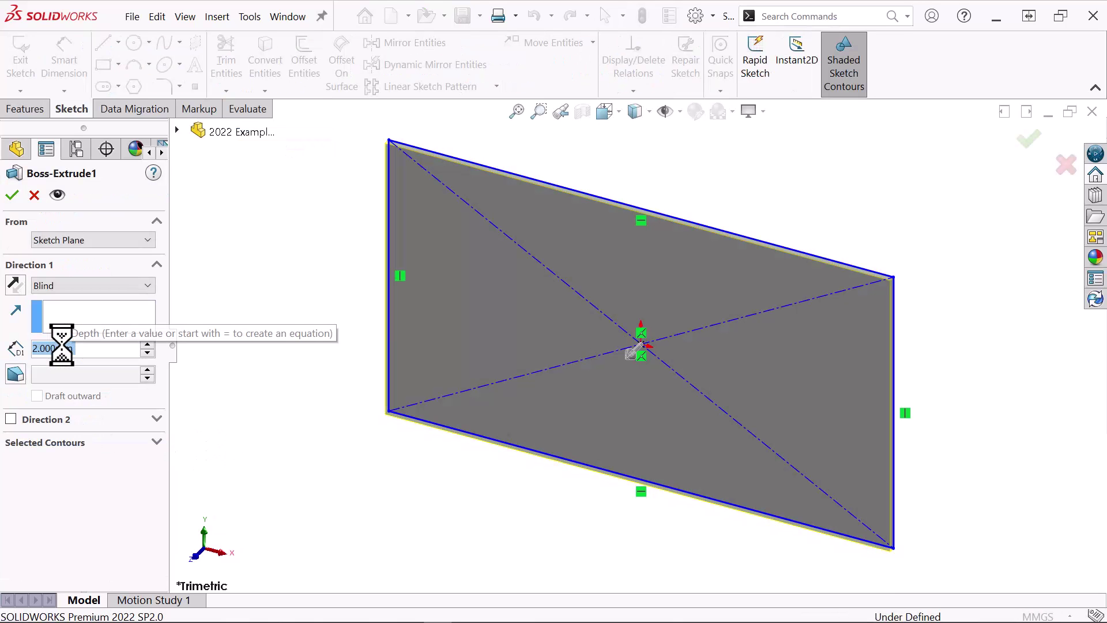
{"action": "left_click", "coordinate": [34, 195]}
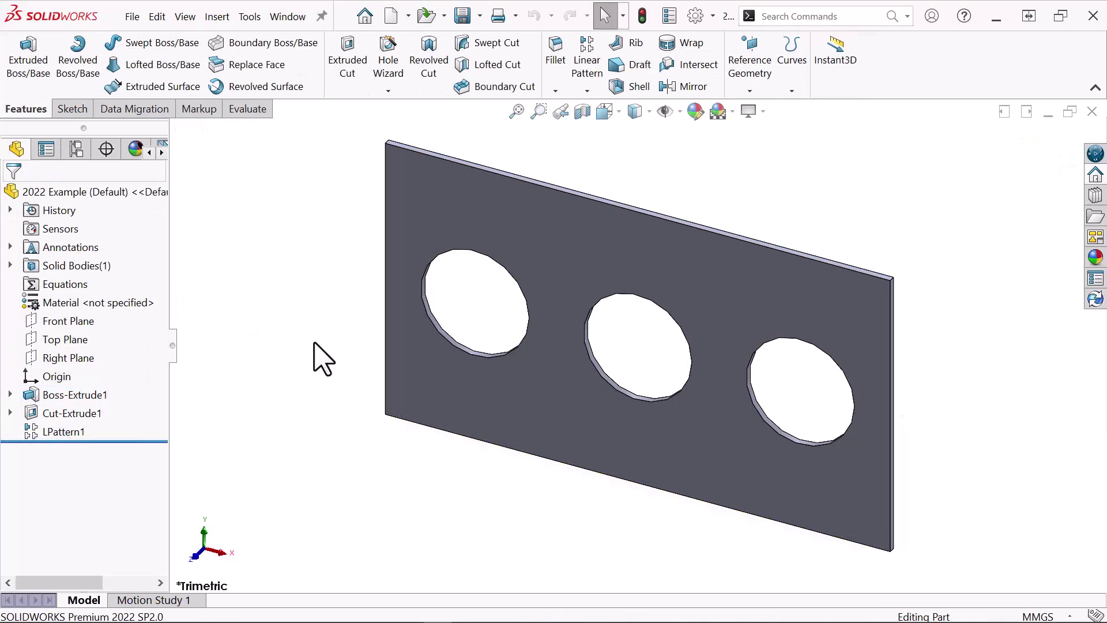